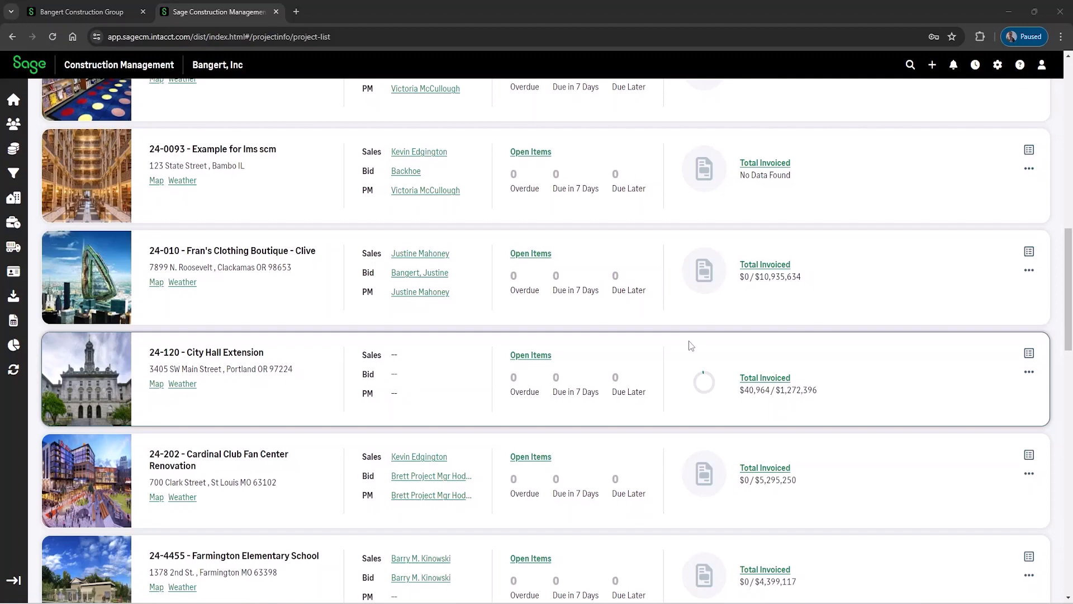
- Open the prime invoices of the City Hall Extension project and start adding a new invoice manually
click(106, 382)
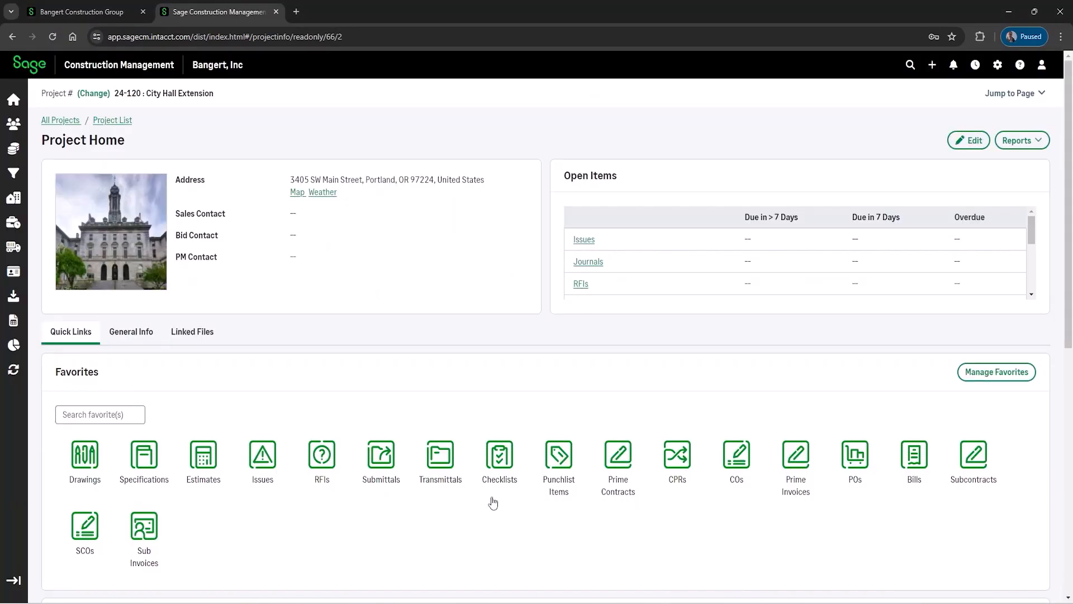
click(796, 464)
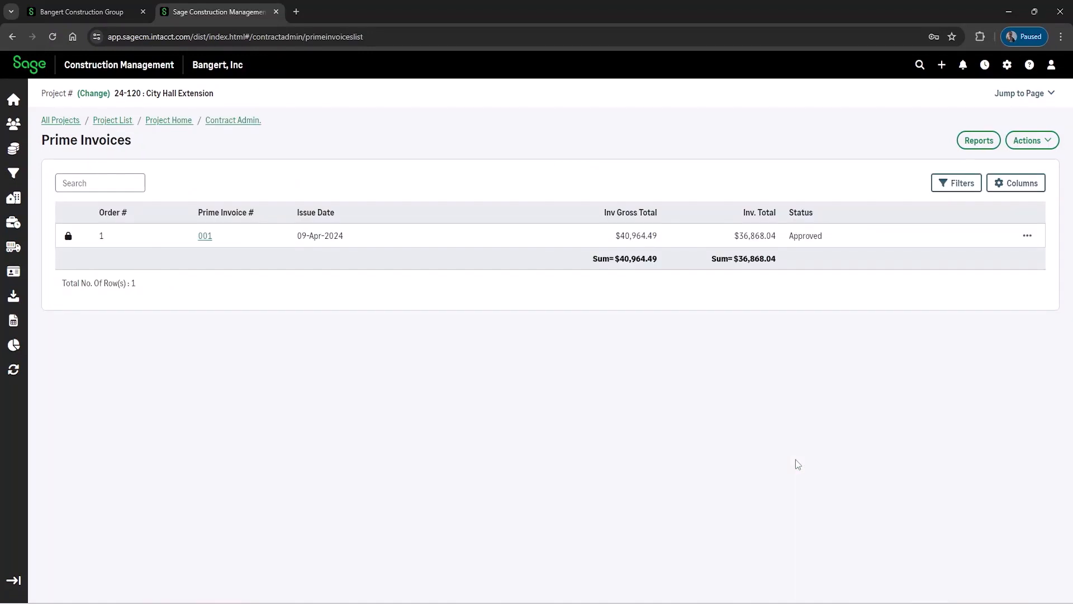
click(1030, 140)
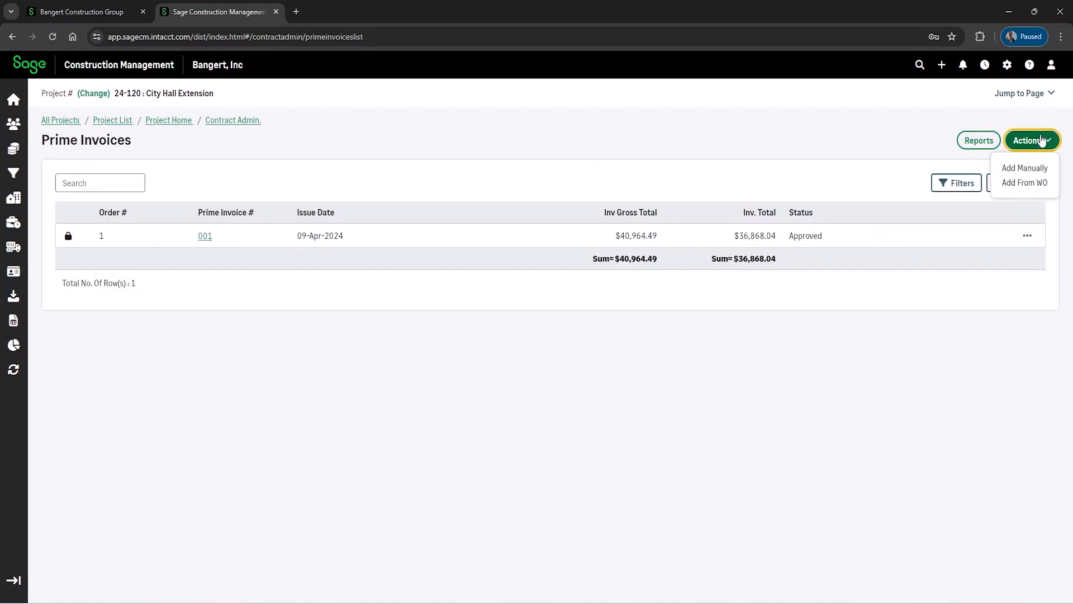
click(1025, 168)
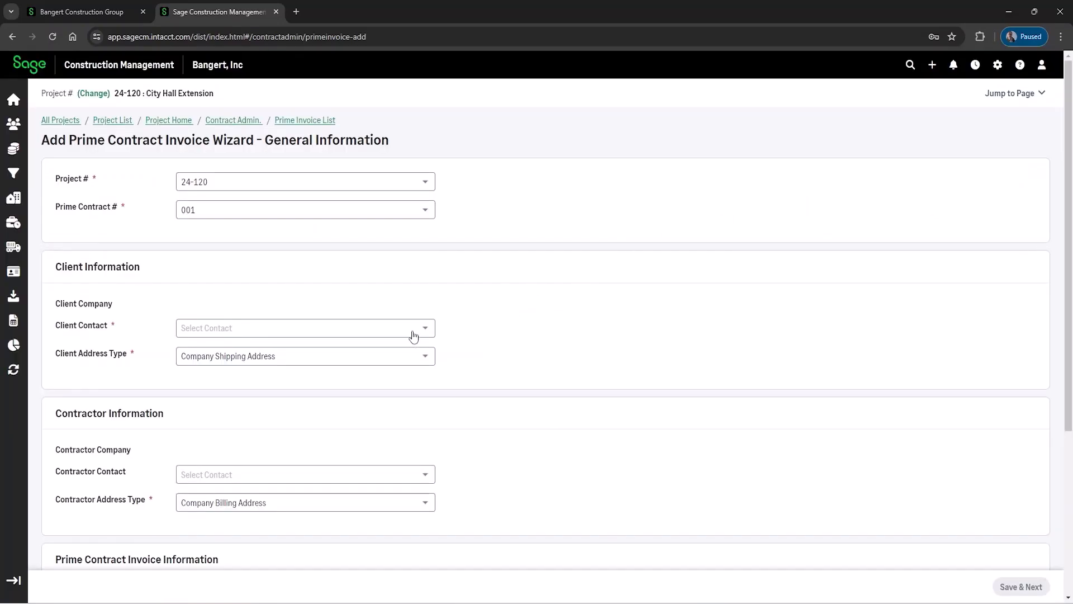
- Mark the new prime invoice as approved, save its general information and choose Invoice Retainage Only as the invoice method
scroll(383, 339, down, 8)
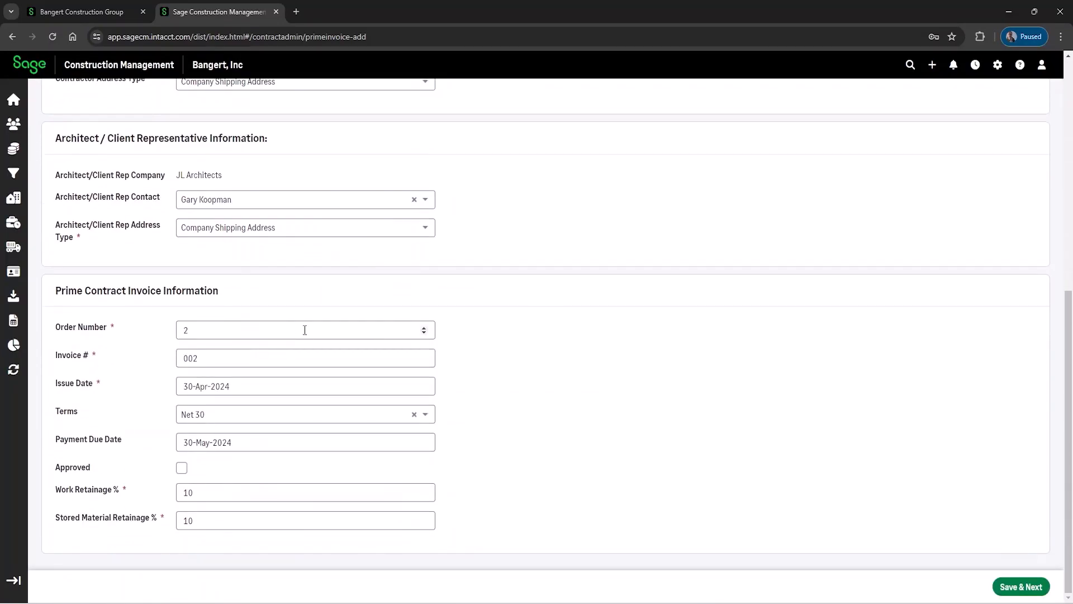
click(184, 468)
scroll(573, 375, up, 8)
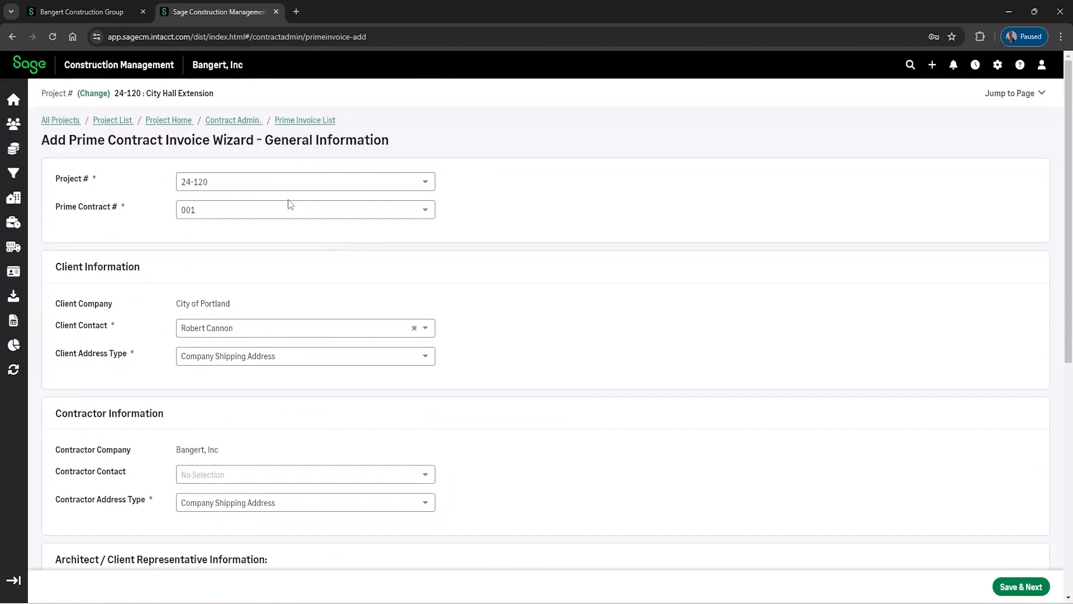
scroll(503, 323, down, 4)
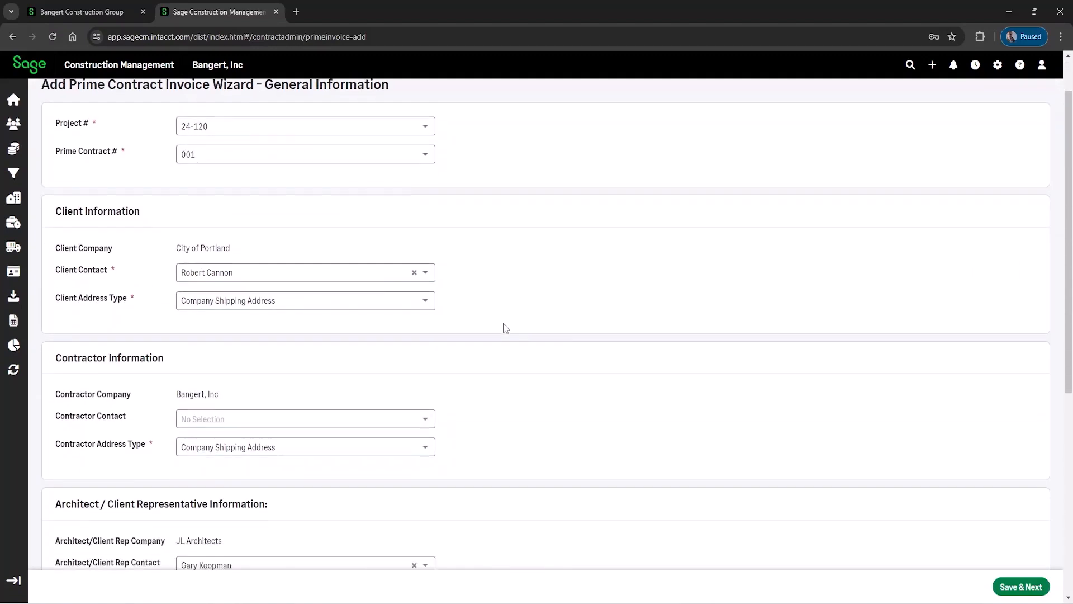
scroll(503, 327, down, 2)
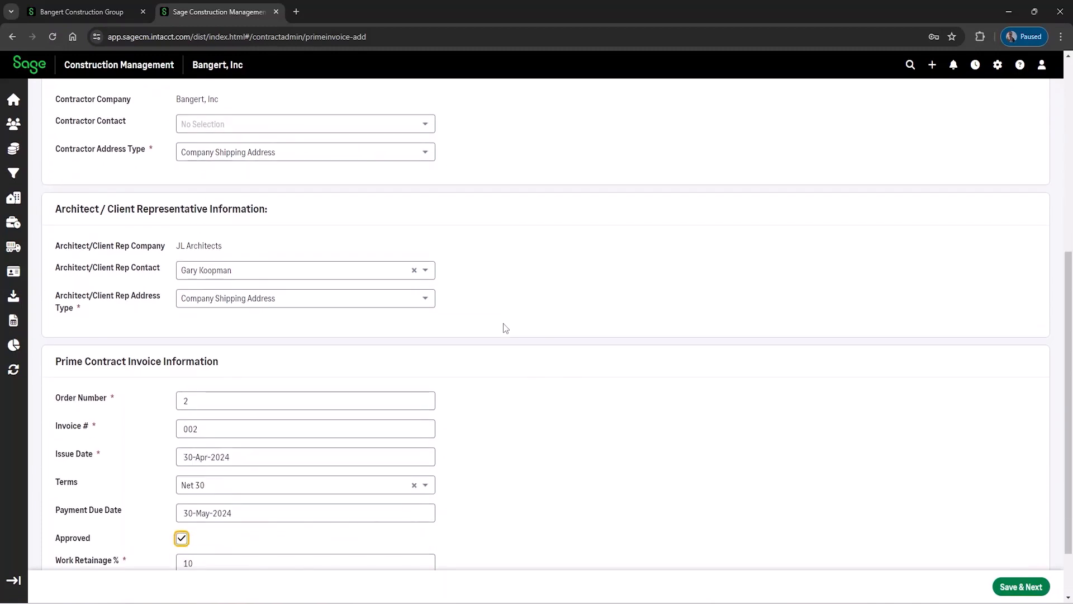
scroll(531, 331, down, 1)
click(1019, 585)
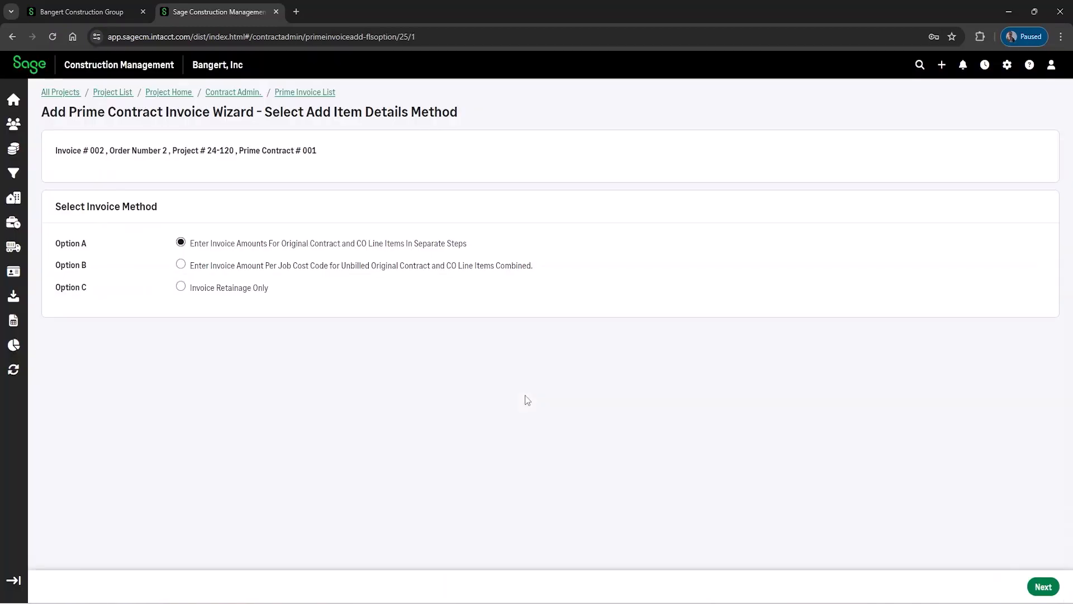
click(179, 287)
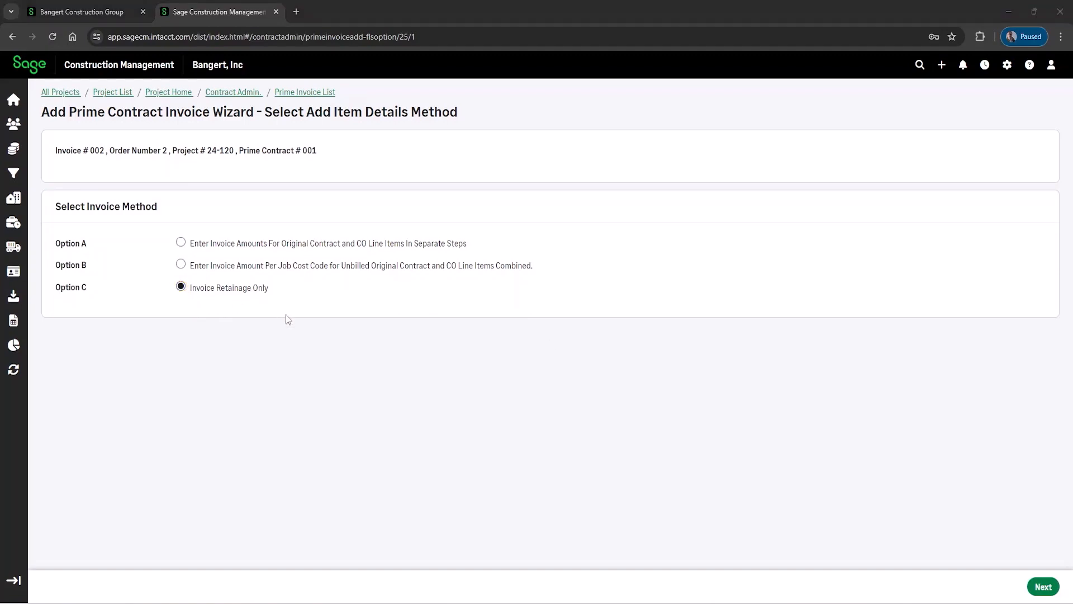
click(1043, 586)
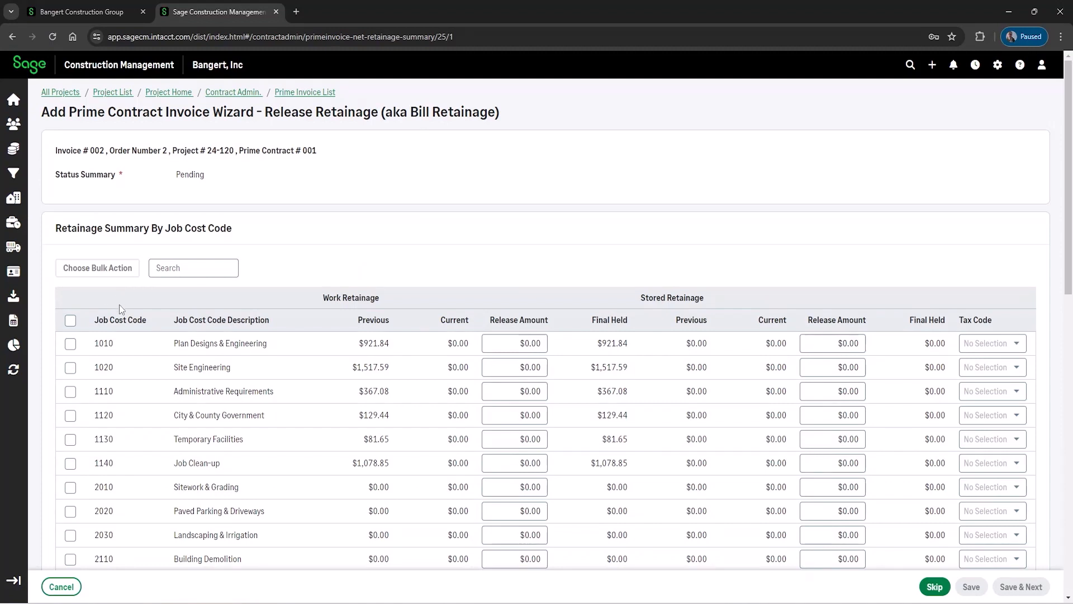
- Release work retainage of $900 for cost code 1010, $1,000 for 1020 and $300 for 1110, and save the invoice
click(514, 344)
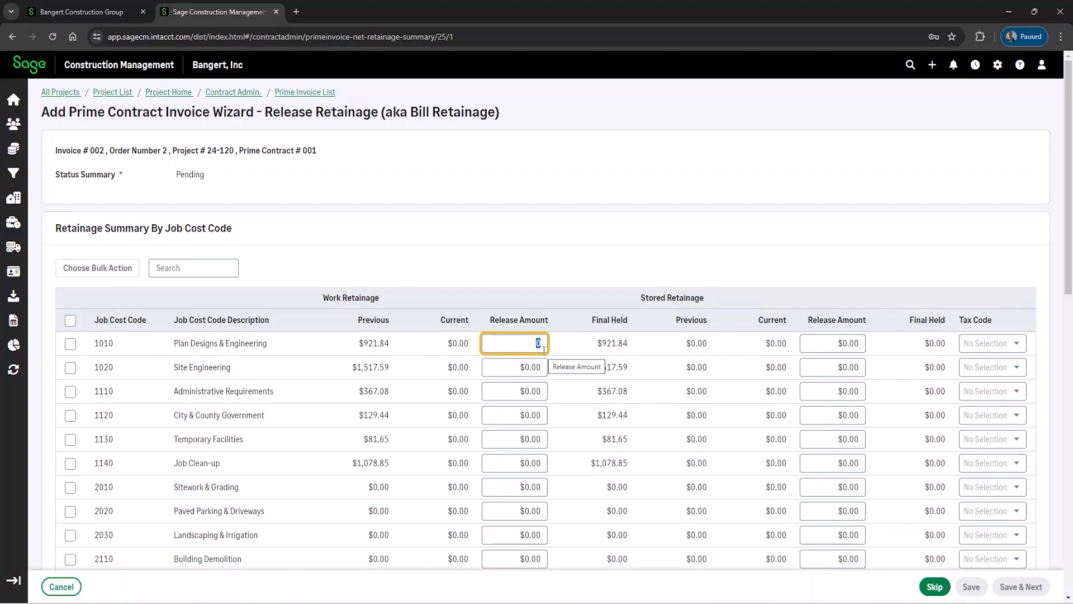
text(900)
click(508, 373)
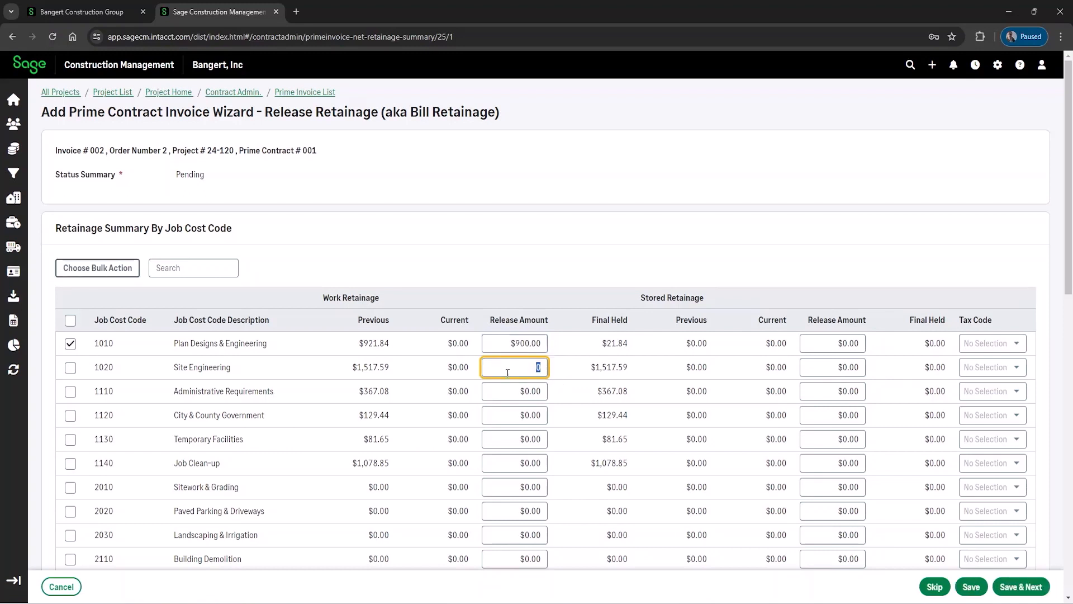
text(1000)
click(522, 390)
text(3)
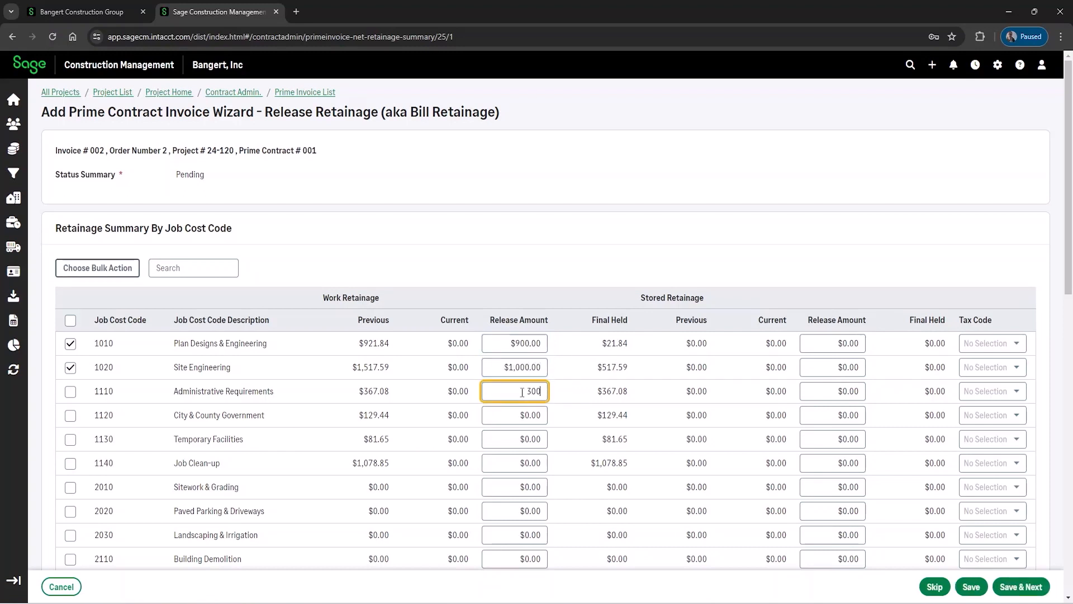
click(519, 412)
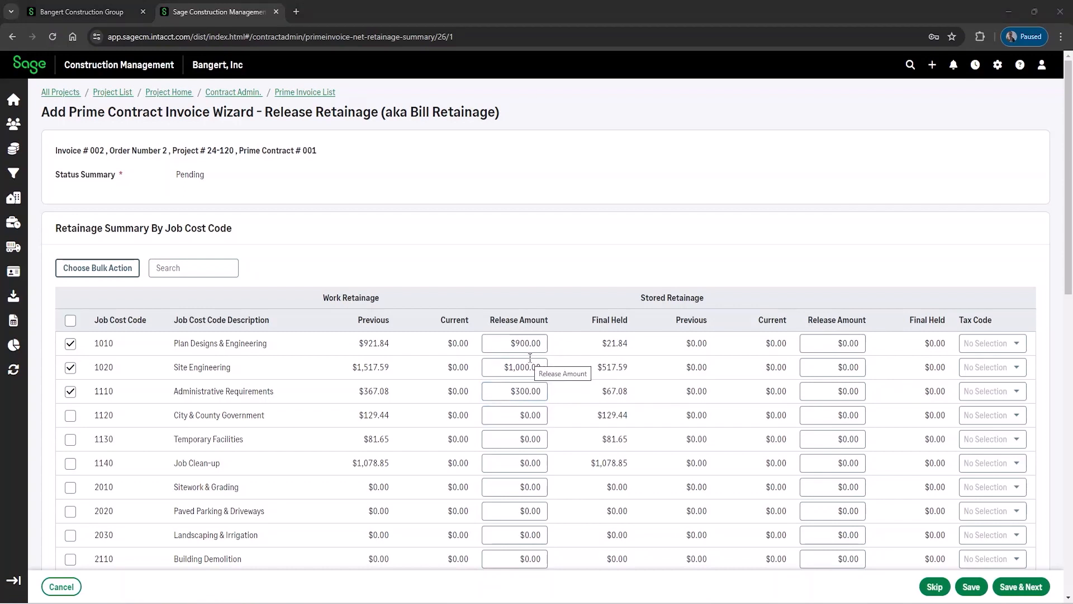
click(1023, 593)
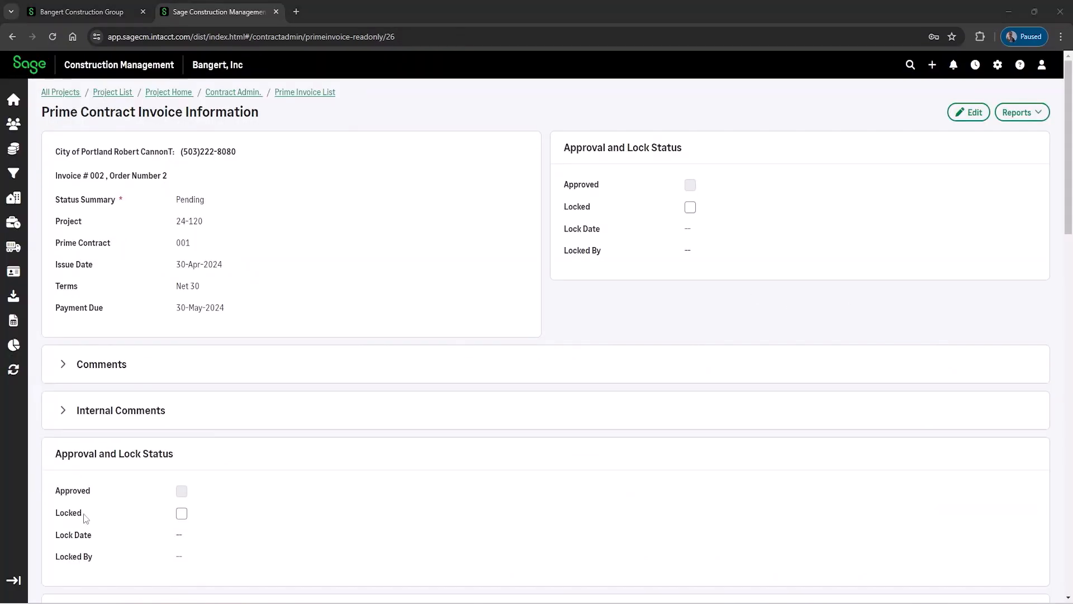
- Edit the prime contract invoice to mark it as approved and save it
click(974, 114)
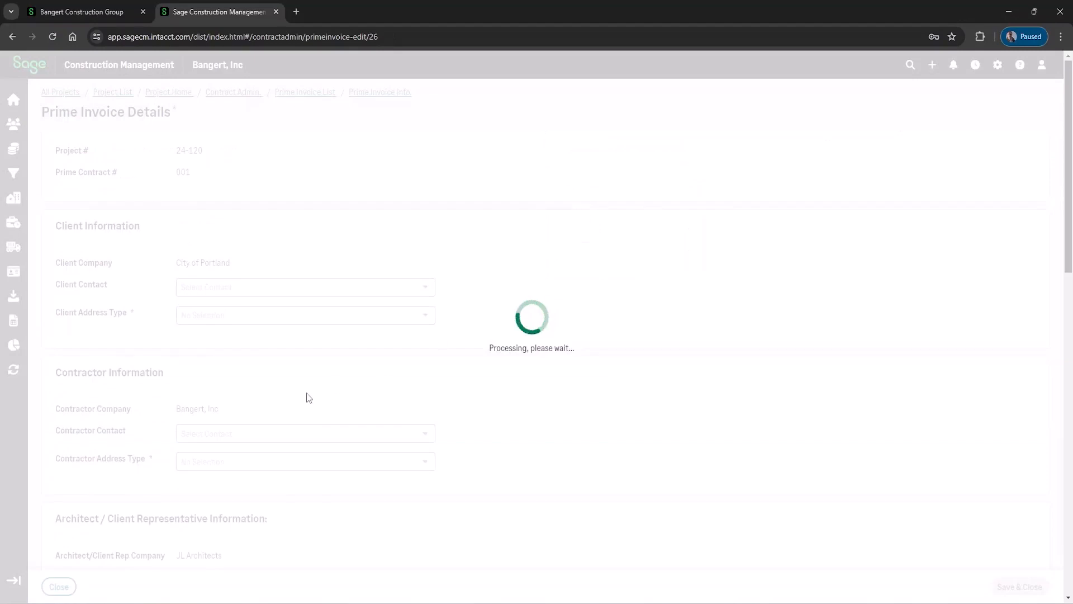
scroll(207, 424, down, 2)
scroll(206, 424, down, 9)
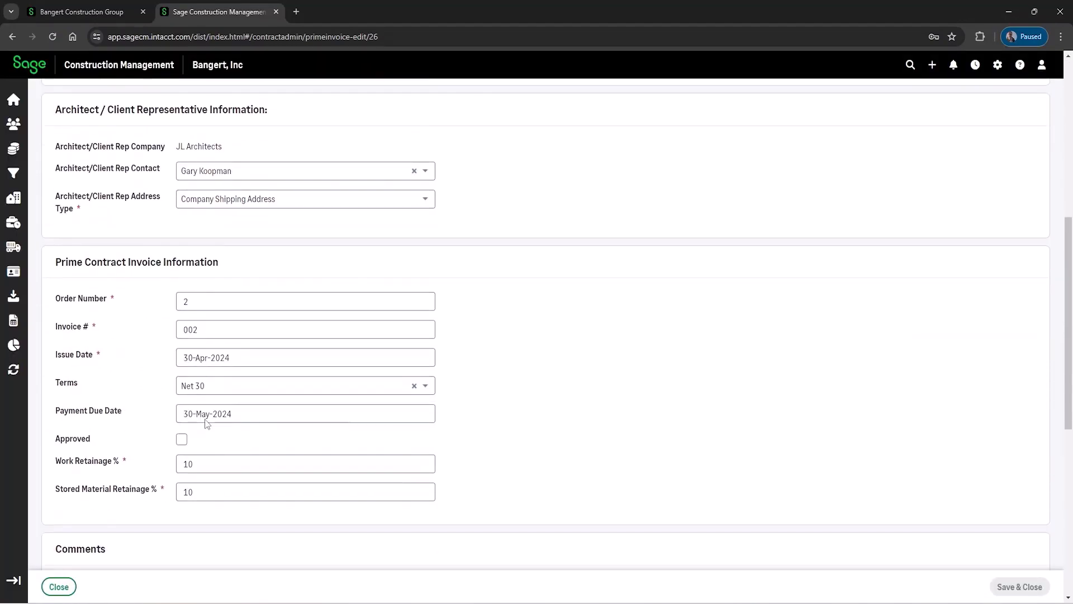
click(182, 264)
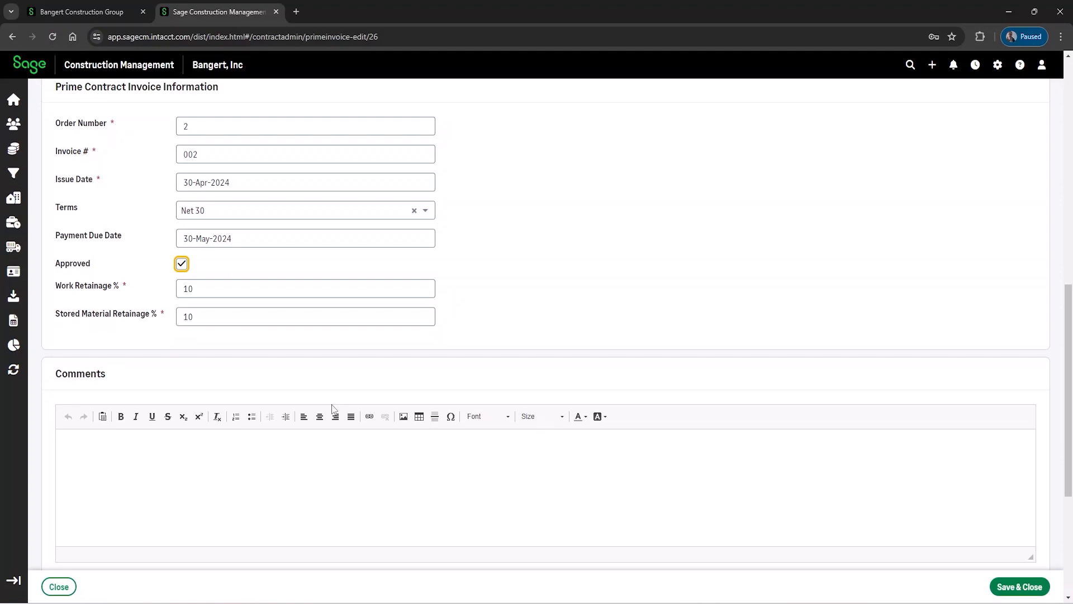
scroll(332, 408, up, 1)
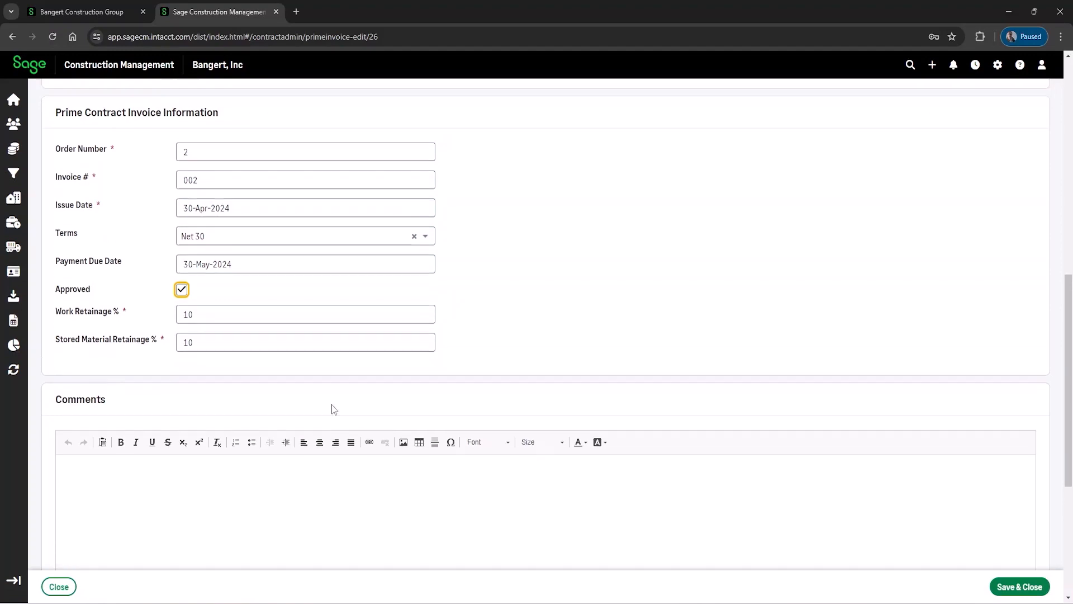
scroll(331, 405, up, 5)
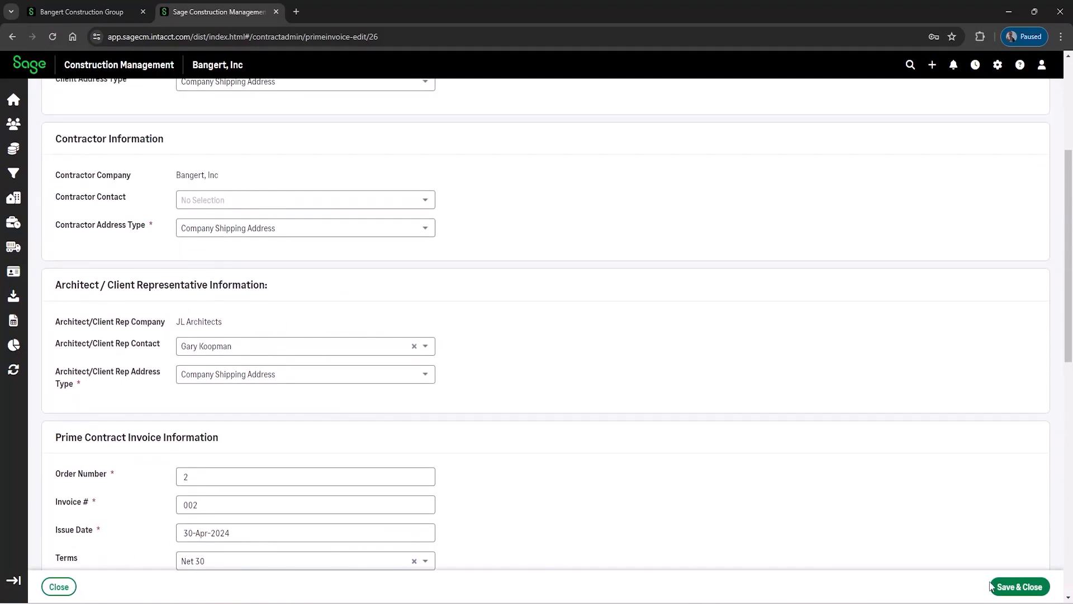
click(1019, 587)
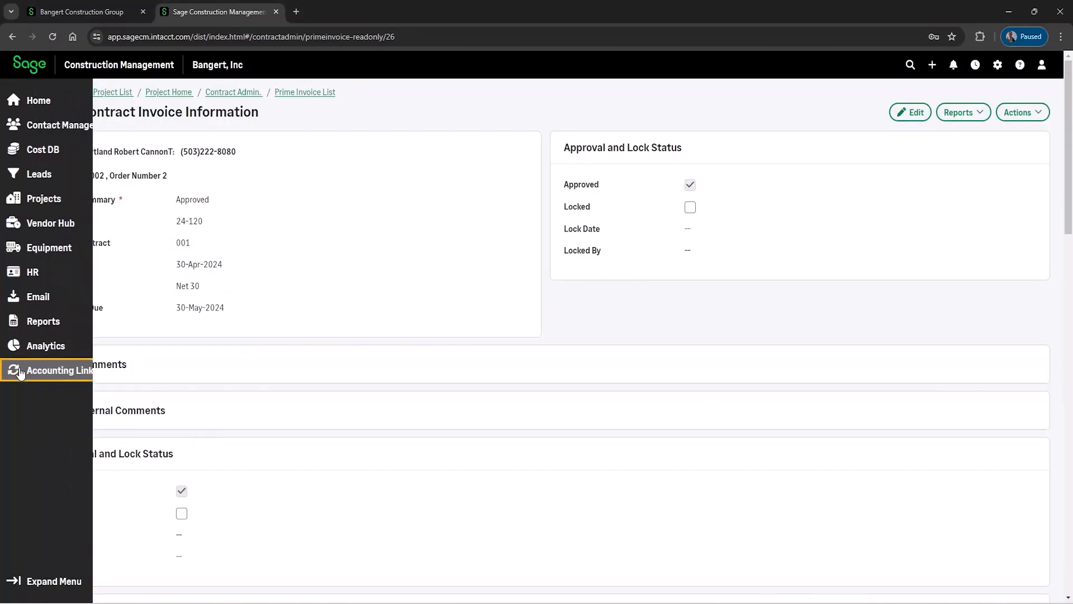
- Start the Batch Post Wizard in AccountingLink for Sage Intacct and skip ahead to the prime invoices ready for posting
click(19, 371)
click(585, 112)
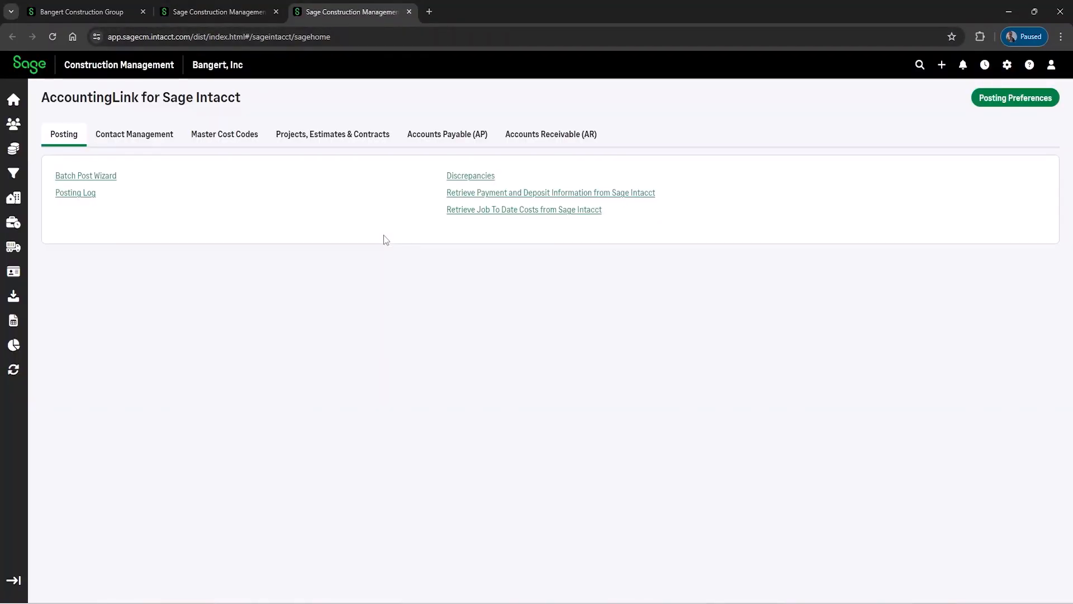
click(100, 176)
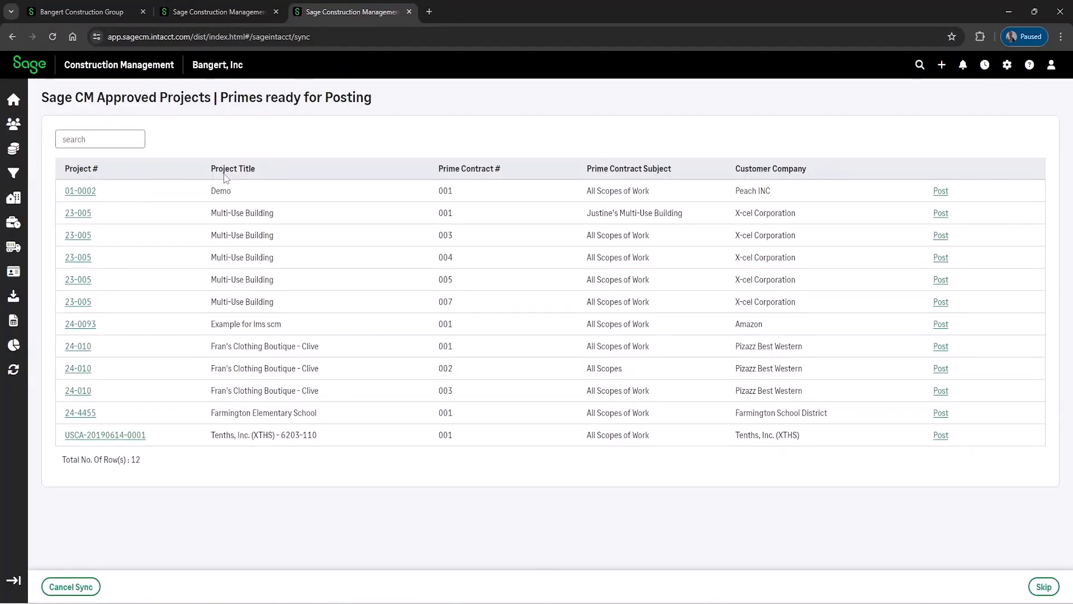
click(1043, 587)
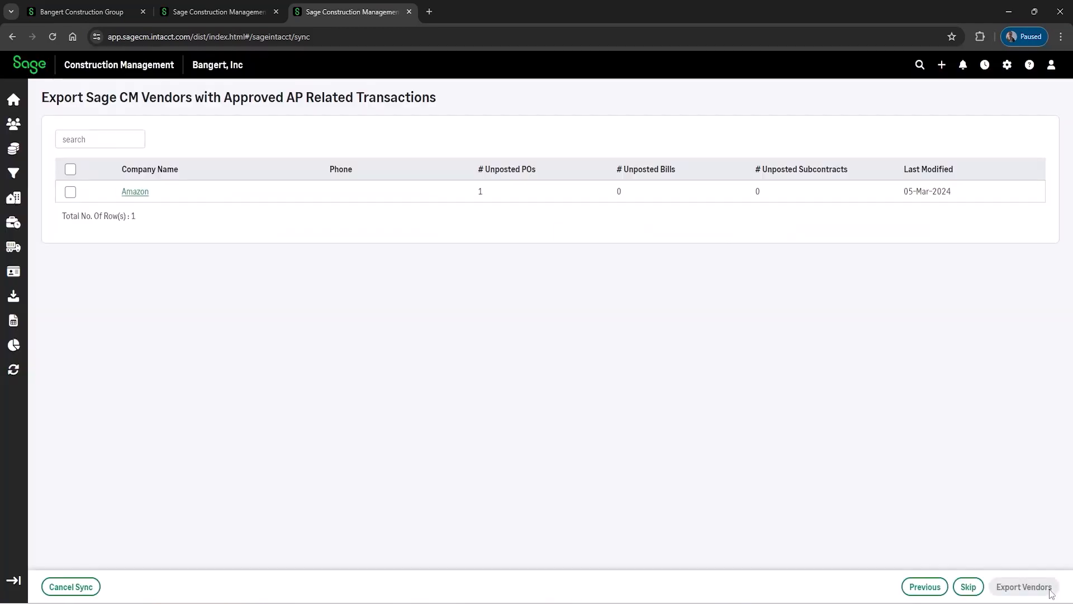
click(976, 592)
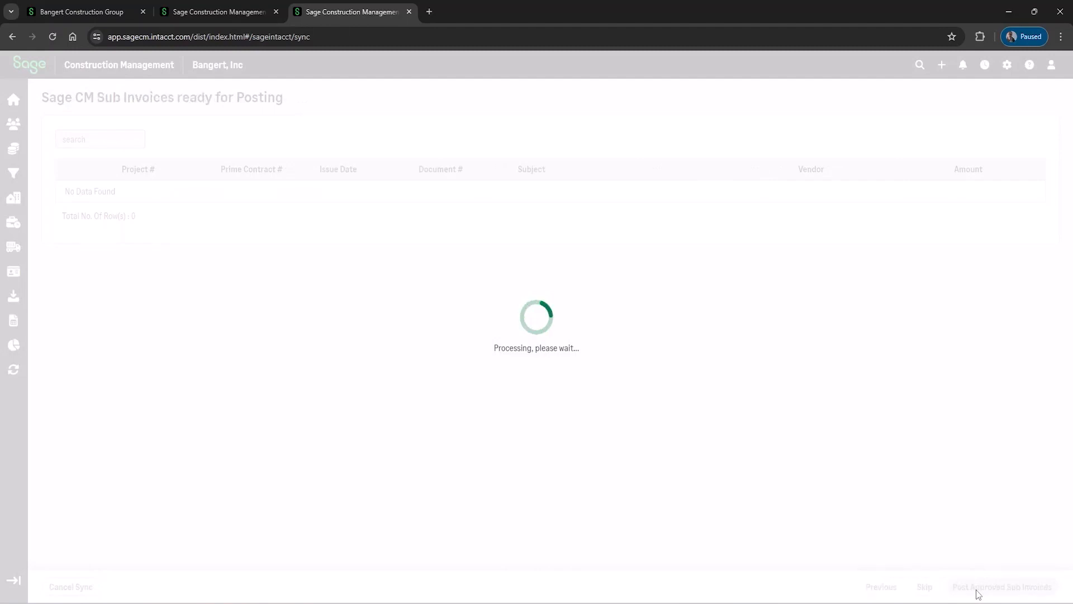
click(959, 592)
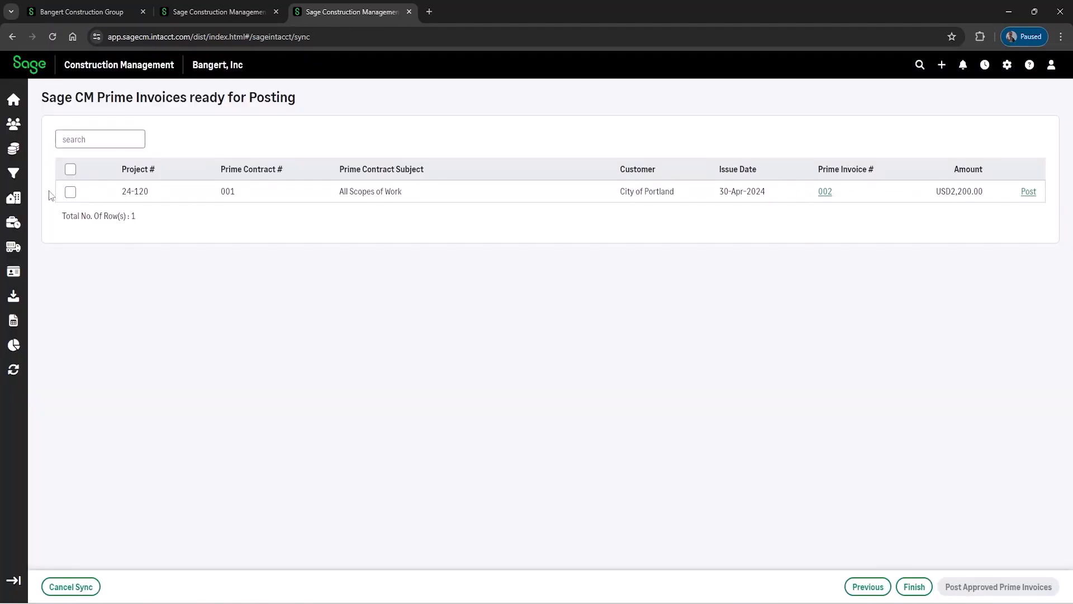
- Select City Hall Extension prime invoice 002 and post it to Sage Intacct without background processing
drag(951, 194, 996, 195)
click(70, 192)
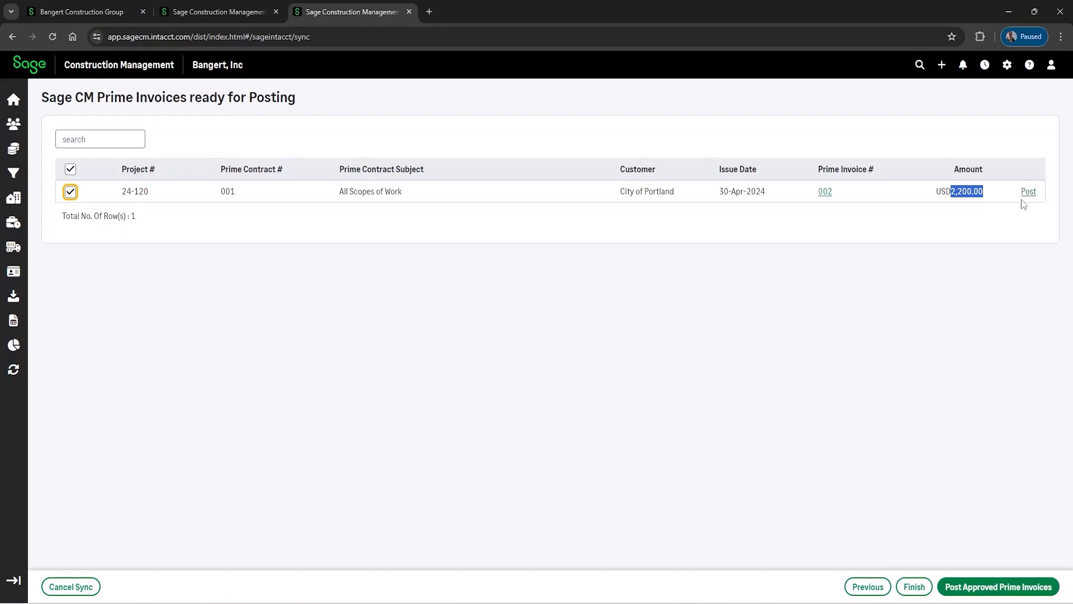
click(975, 587)
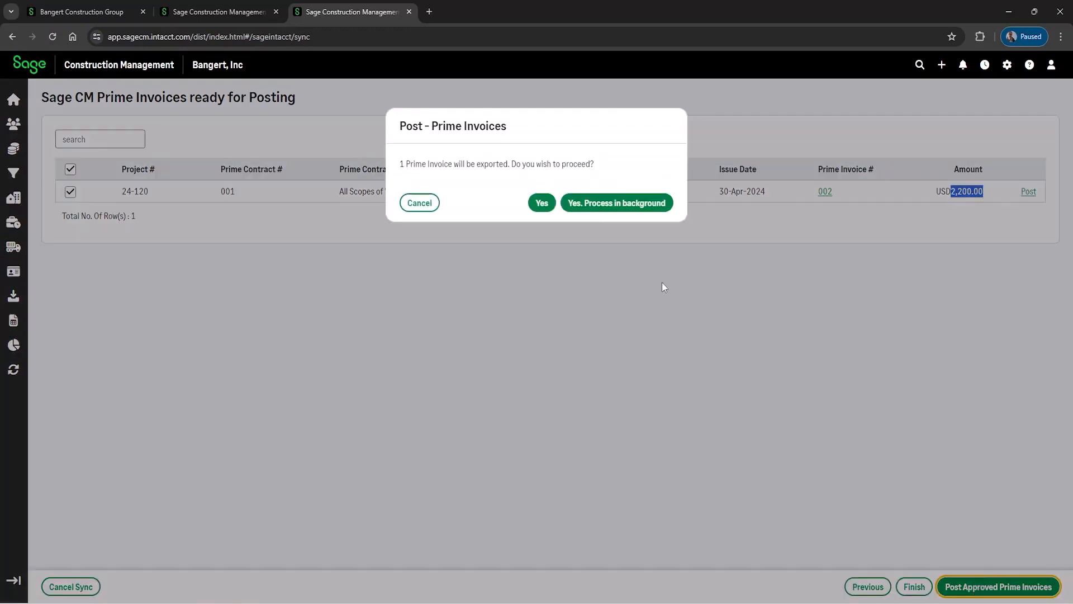
click(540, 205)
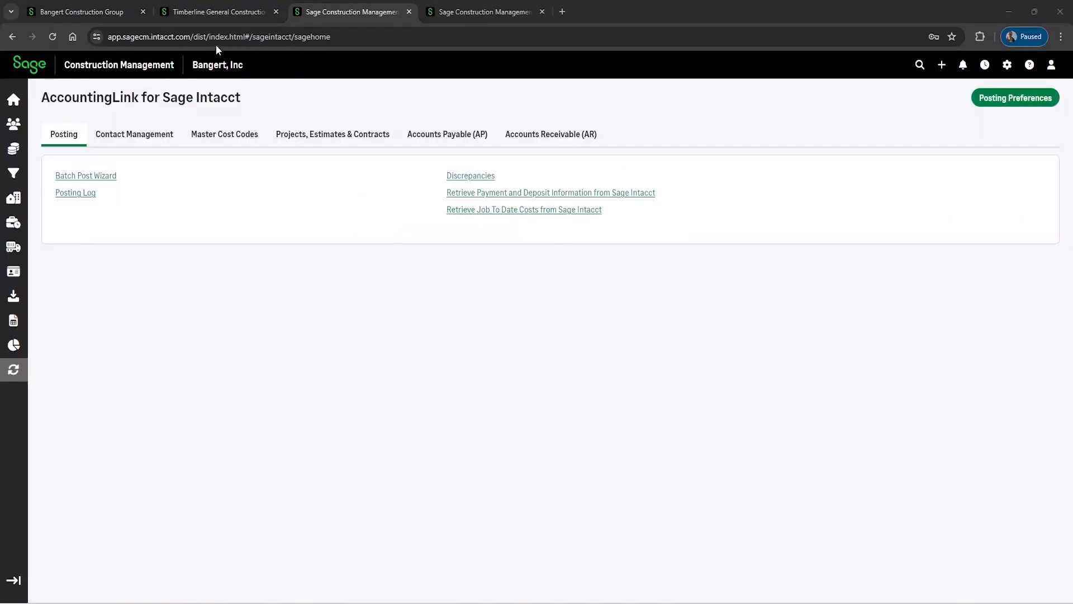
- Switch to Sage Intacct and open the Accounts Receivable invoices list
click(209, 13)
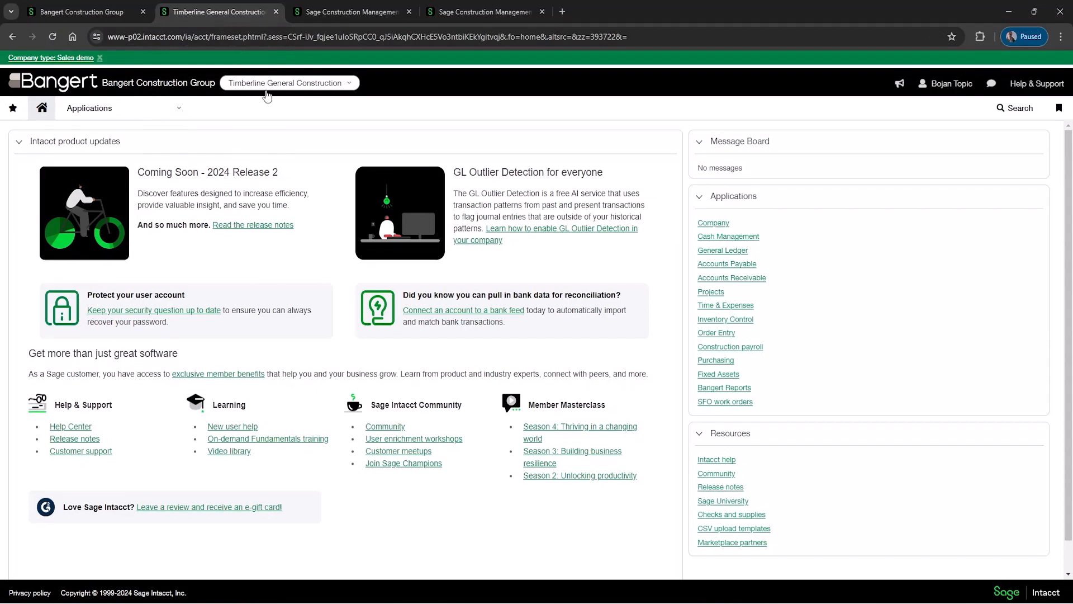
click(117, 111)
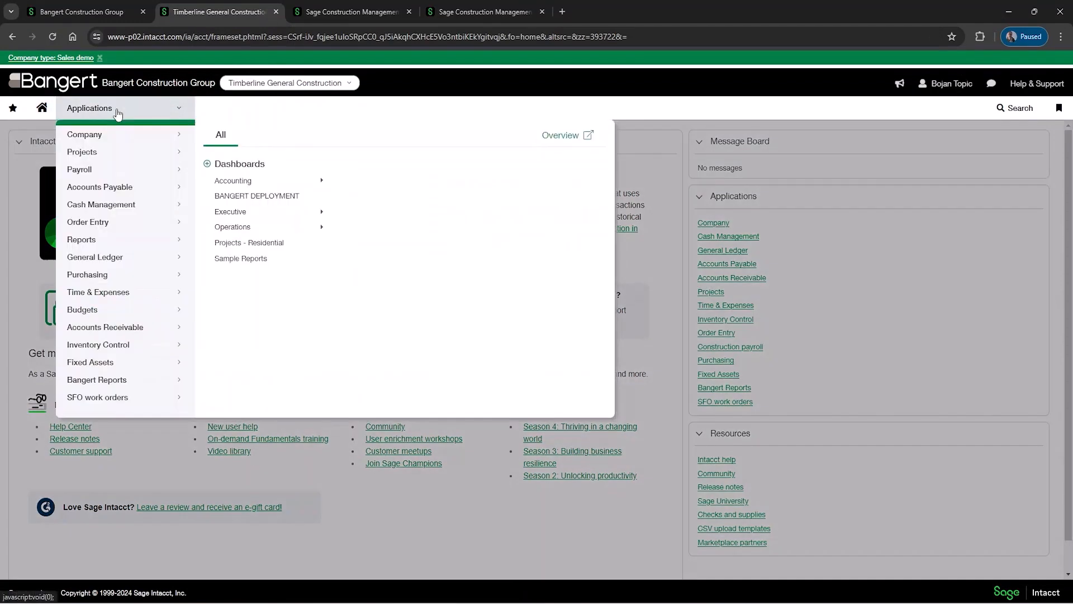
click(117, 327)
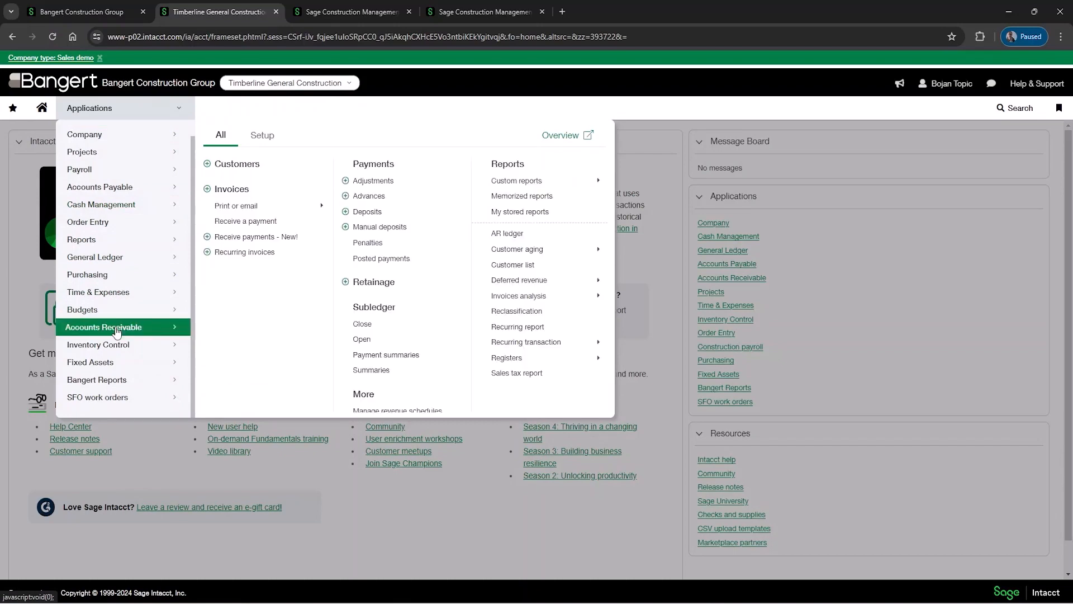
click(242, 193)
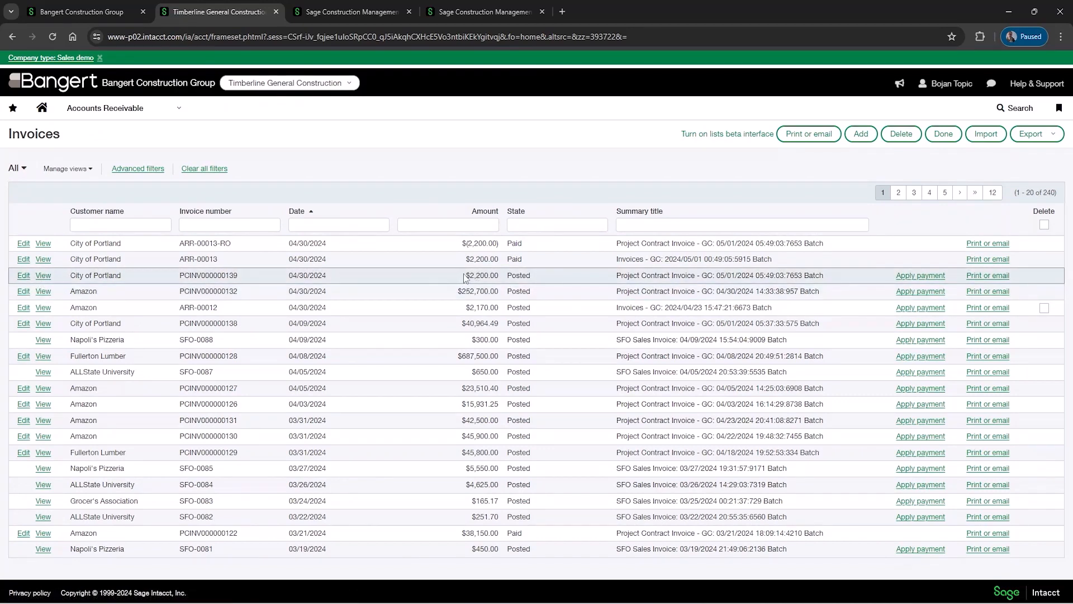
- Open the posted City of Portland project contract invoice for $2,200.00 and examine its entries and general ledger posting details
drag(464, 275, 506, 277)
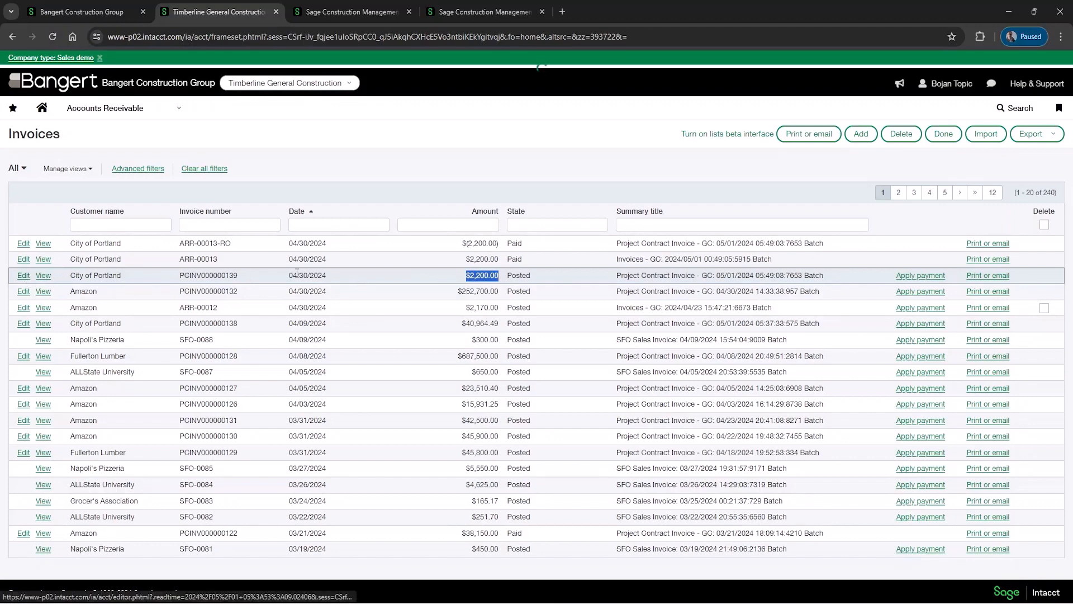
click(23, 275)
scroll(515, 303, down, 6)
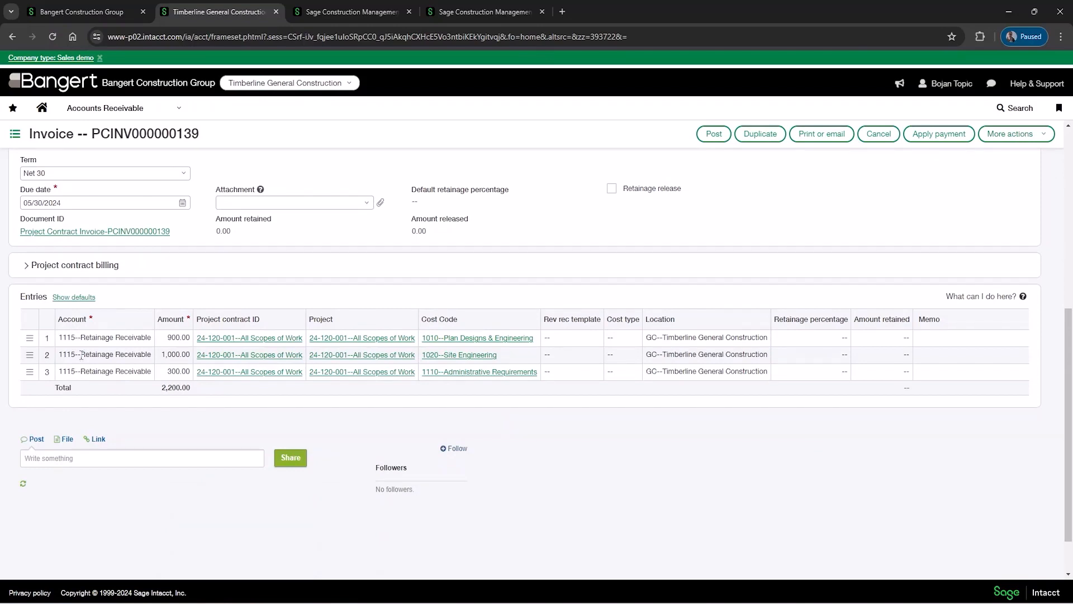
scroll(81, 355, up, 3)
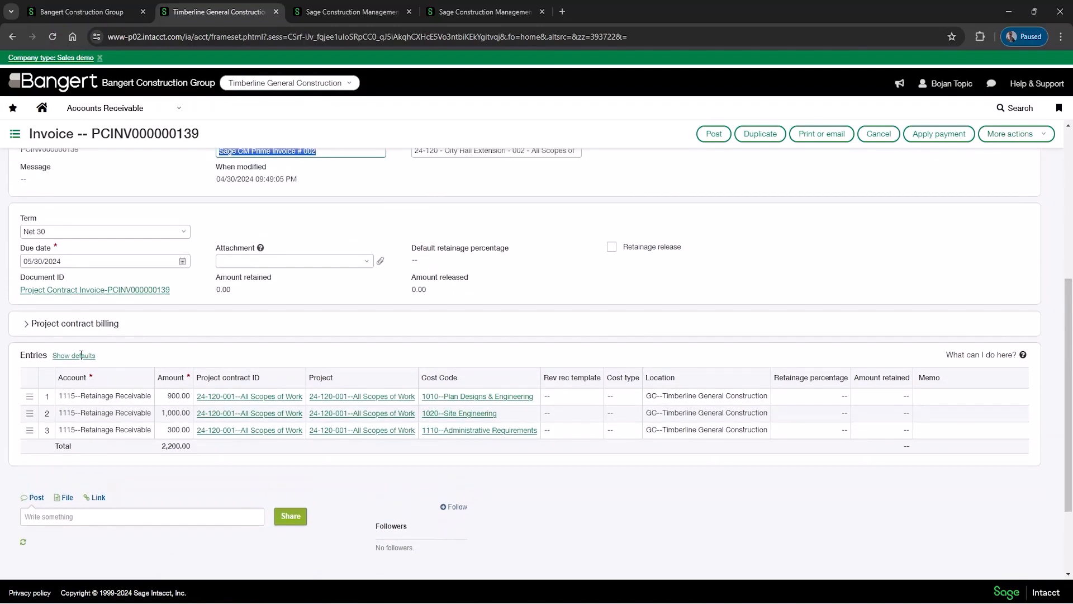
scroll(81, 355, up, 3)
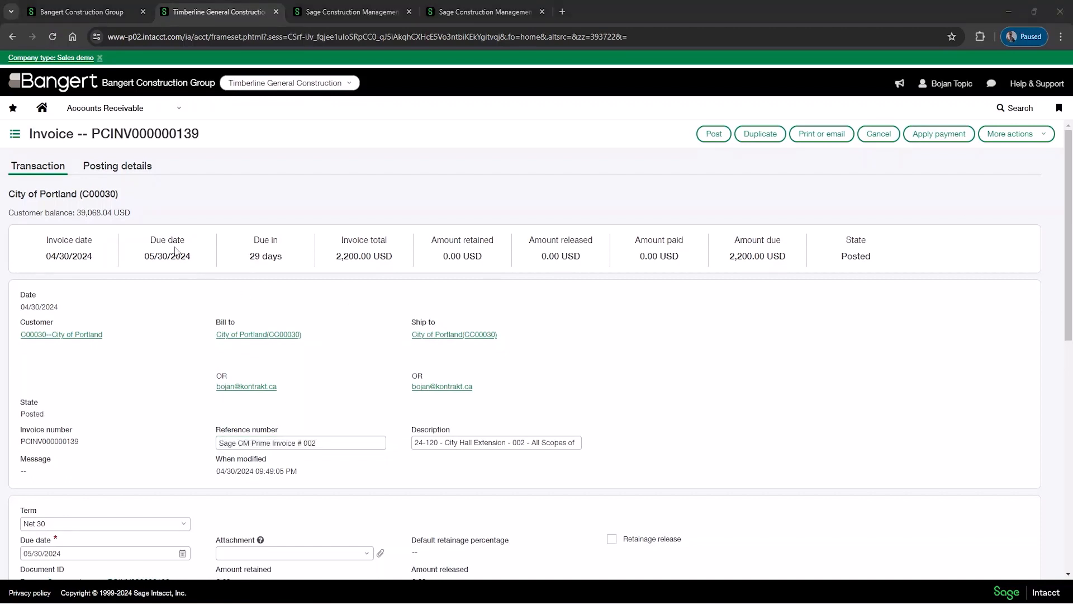
click(139, 169)
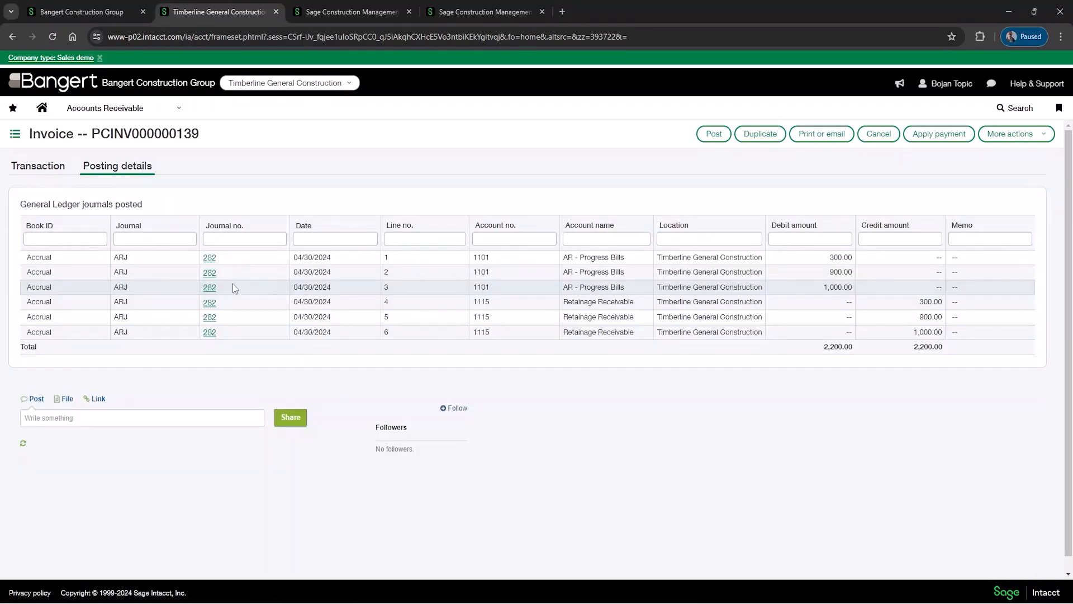